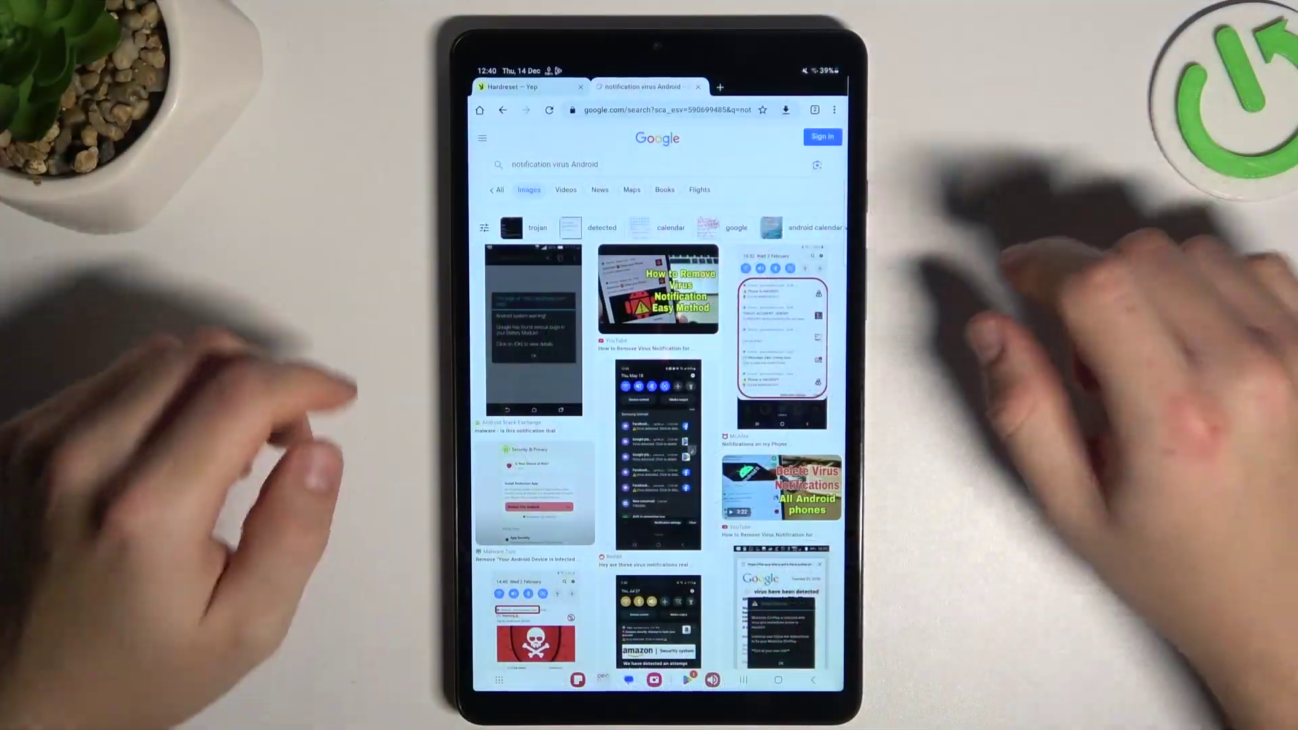
# Preview the McAfee and Android Stack Exchange fake virus-notification images, then go to the home screen
pyautogui.click(781, 335)
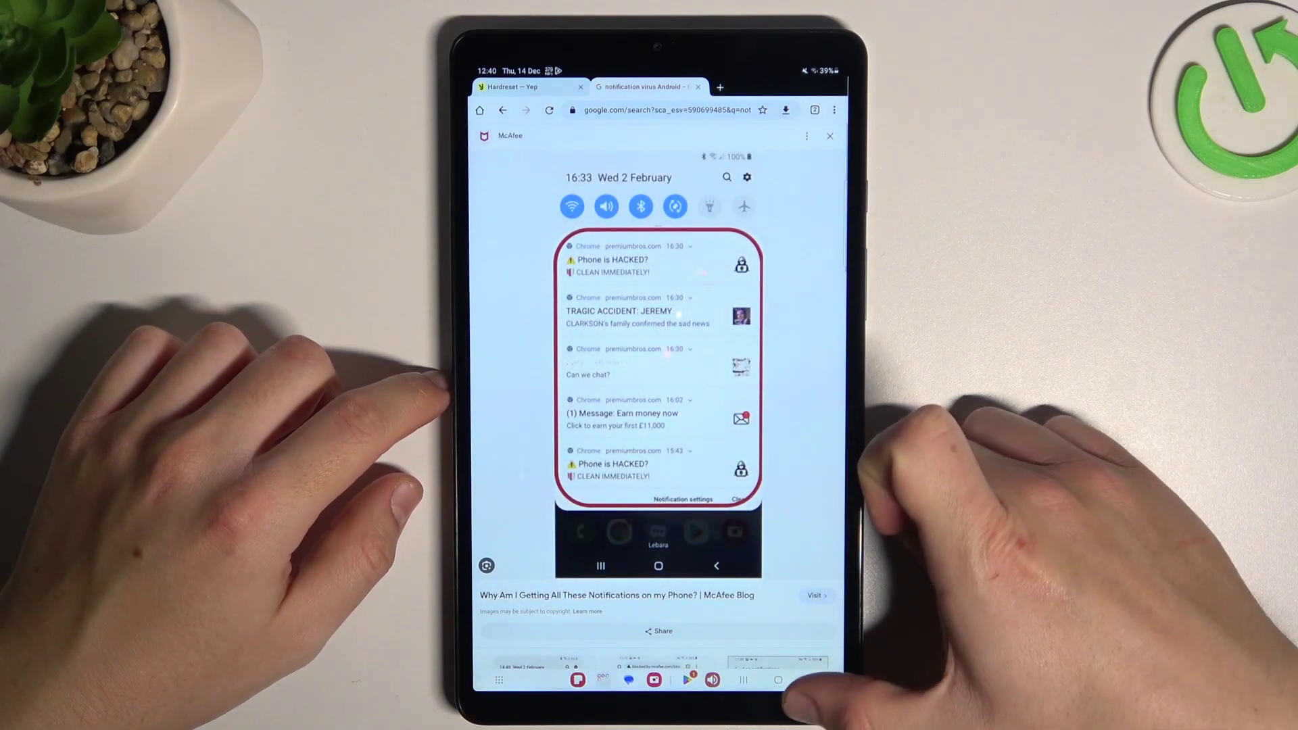
pyautogui.click(812, 679)
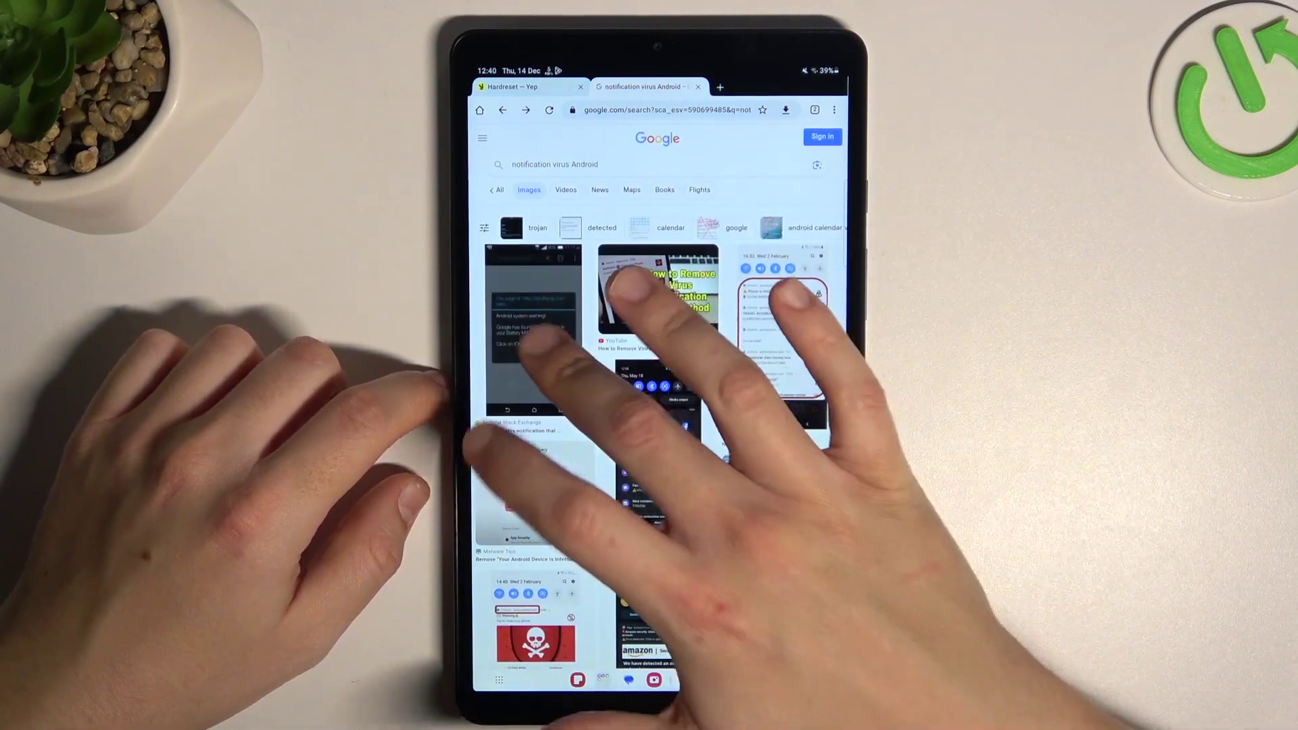
pyautogui.click(538, 335)
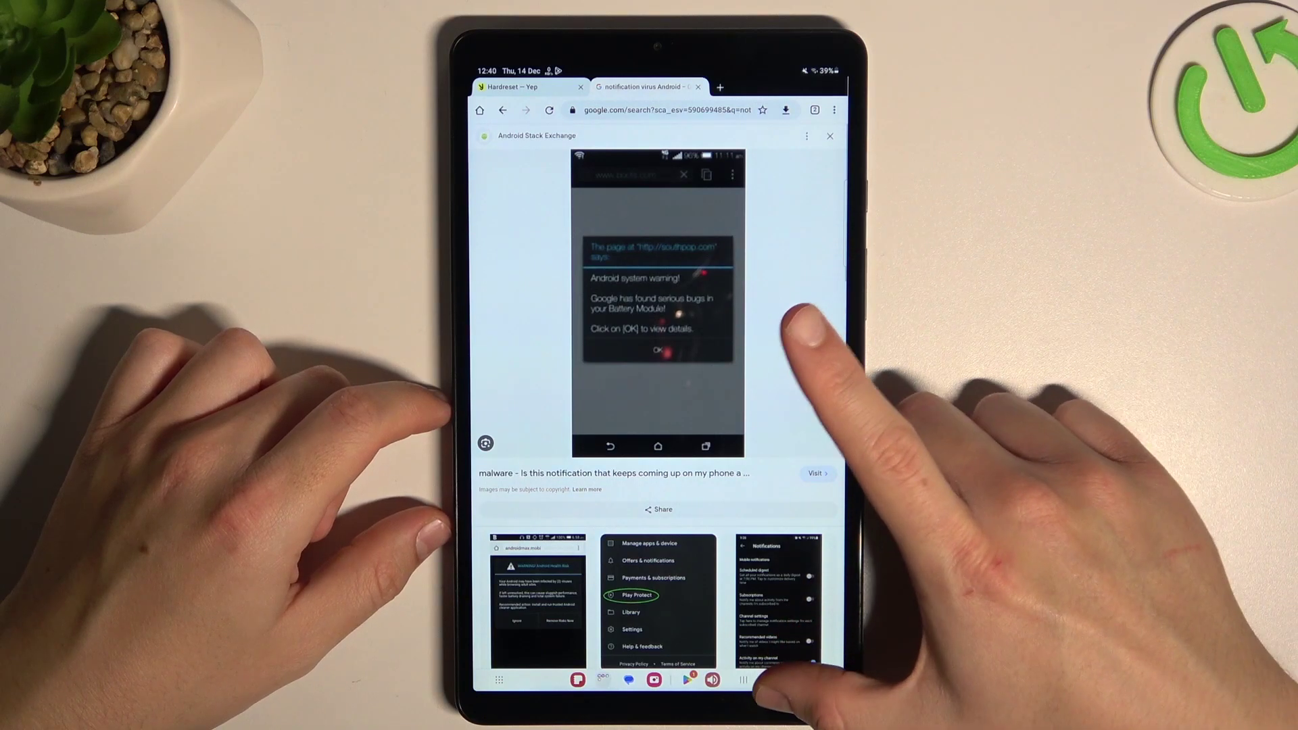
pyautogui.click(777, 680)
# Uninstall the Muviz Edge app through Settings > Apps and confirm the removal
pyautogui.moveTo(710, 456); pyautogui.dragTo(841, 446)
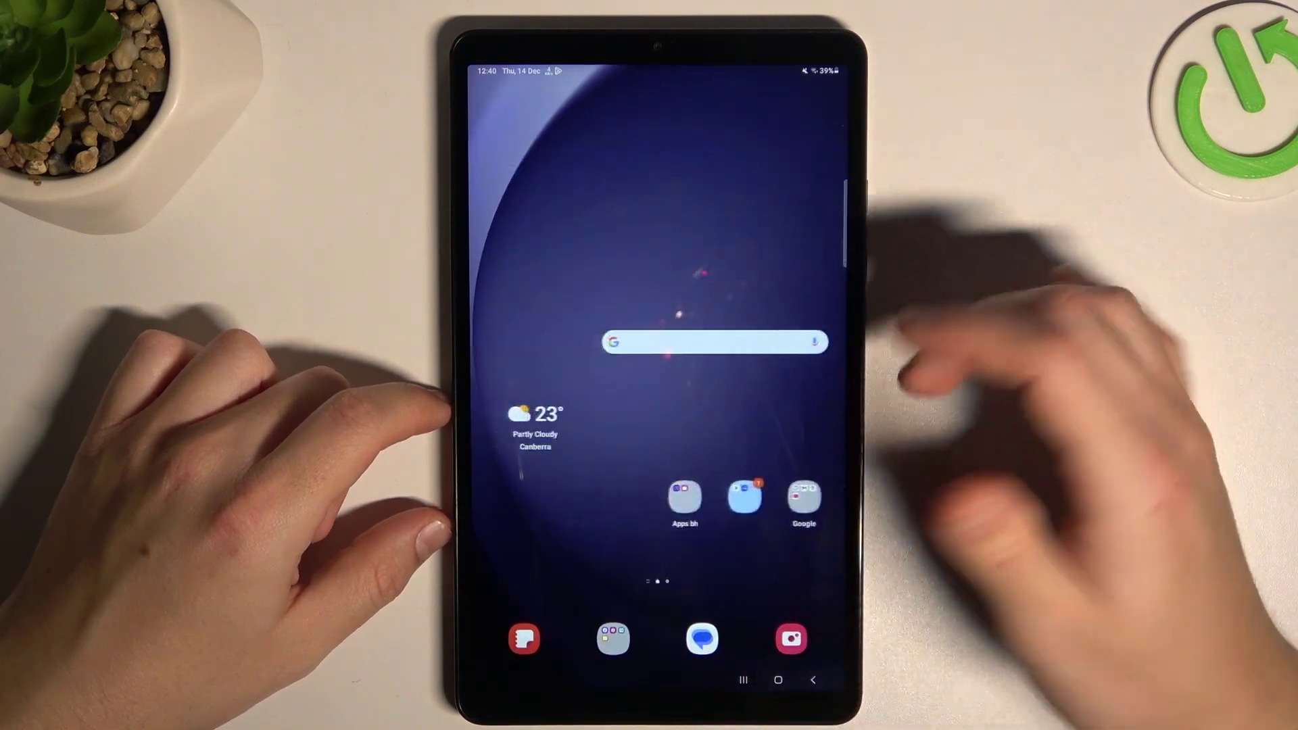
pyautogui.moveTo(659, 567); pyautogui.dragTo(659, 304)
pyautogui.click(748, 362)
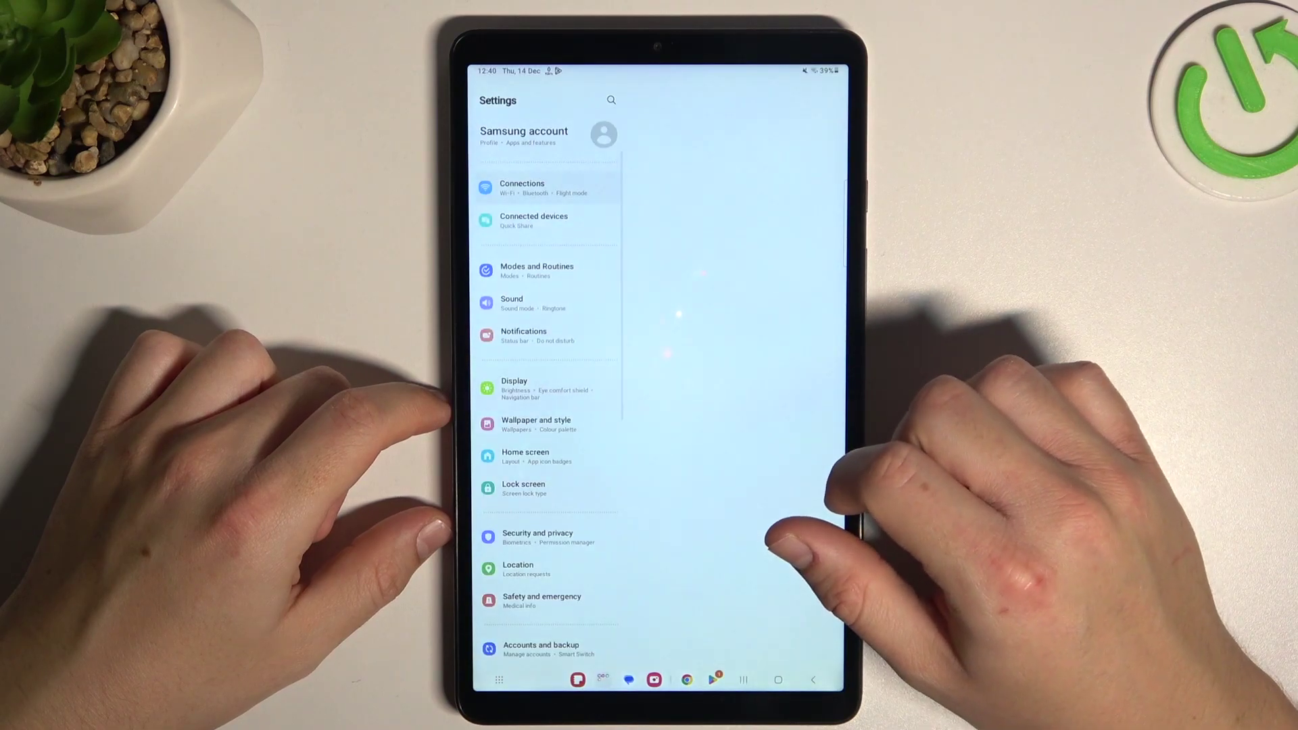
pyautogui.scroll(-5, 547, 405)
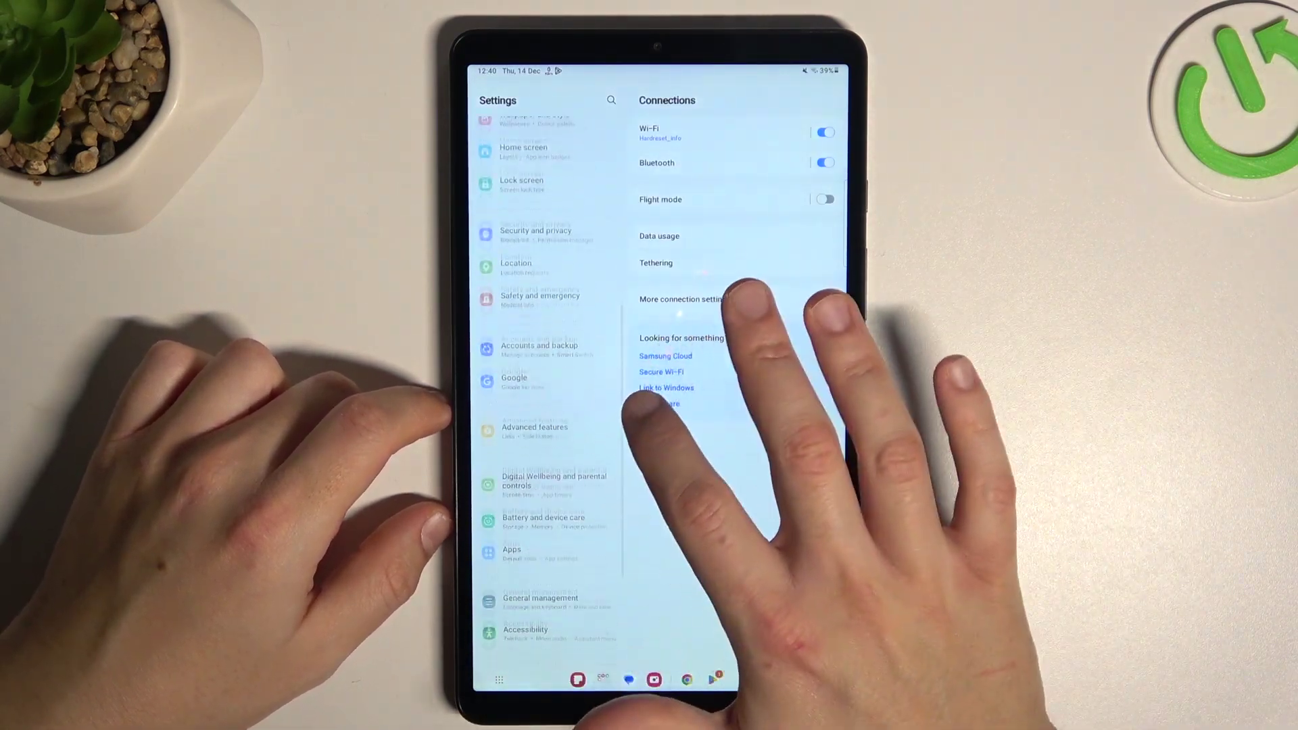
pyautogui.click(511, 446)
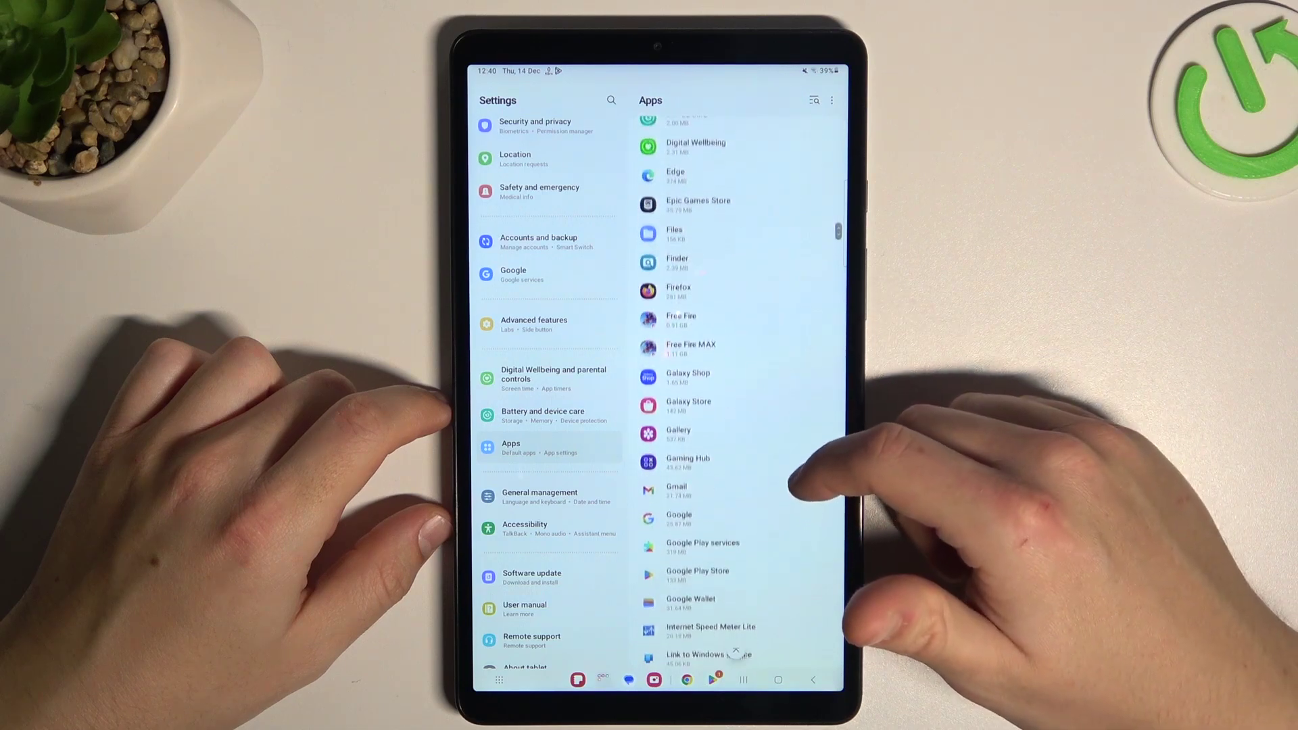
pyautogui.scroll(-1, 801, 405)
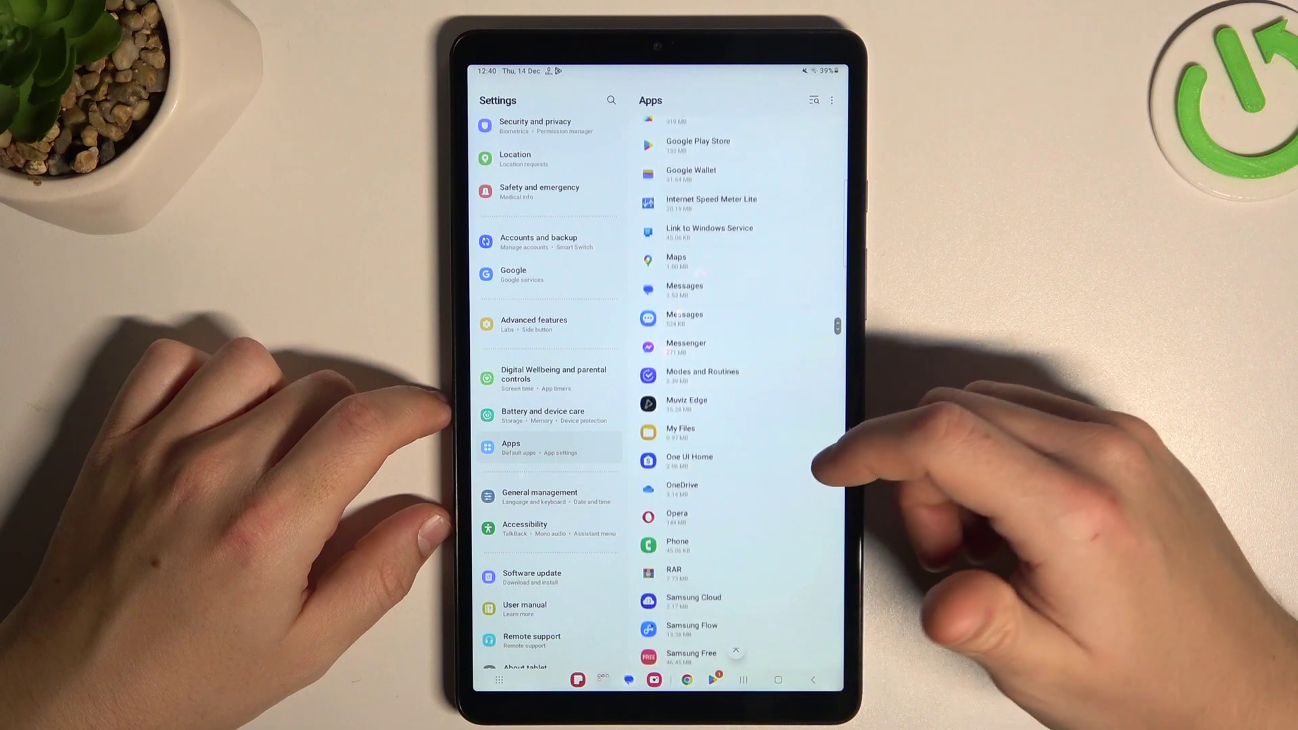
pyautogui.click(687, 394)
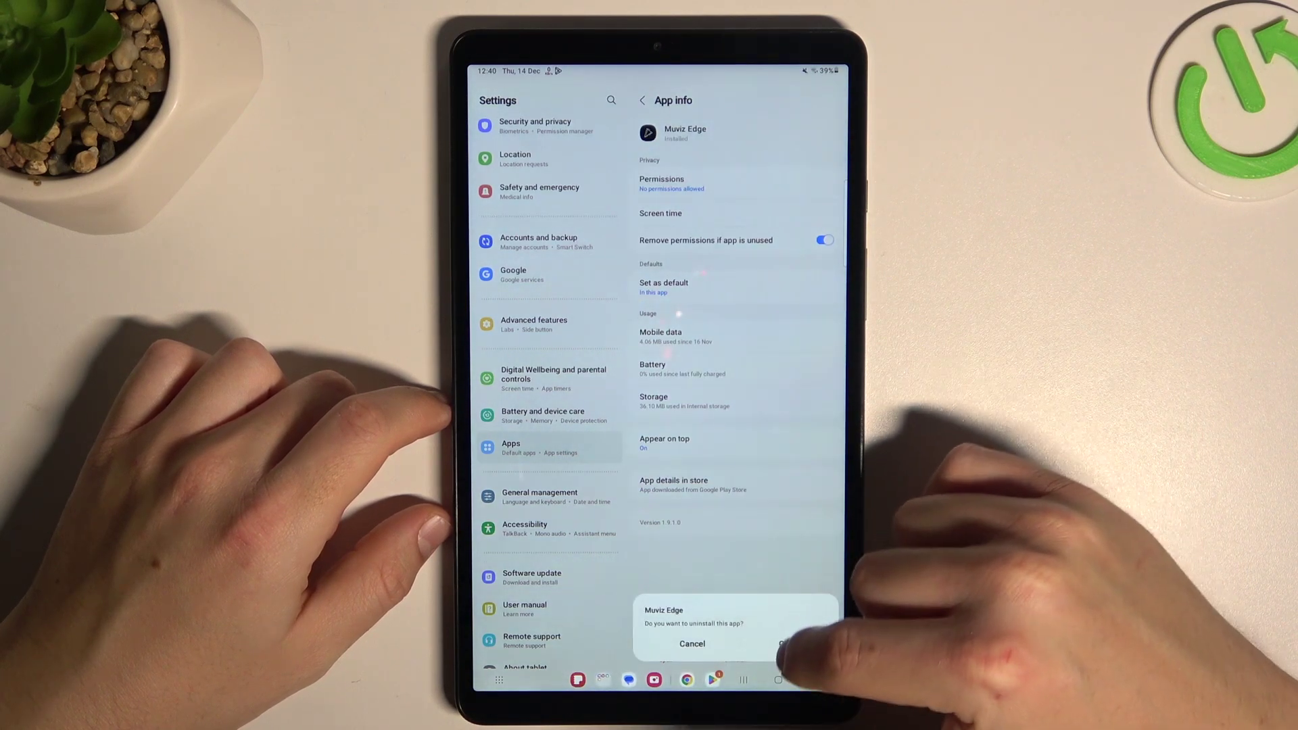
pyautogui.click(784, 642)
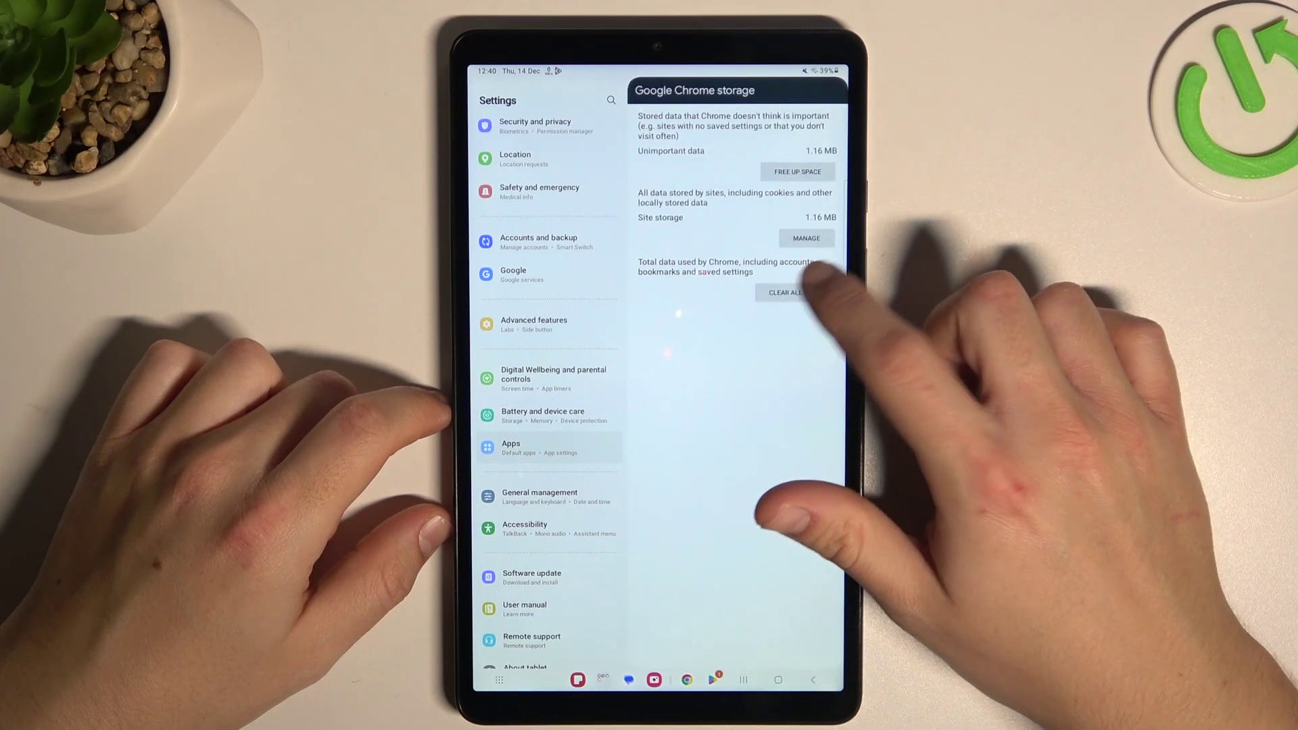
# Clear all of Chrome's stored data and confirm the deletion
pyautogui.click(789, 292)
pyautogui.click(799, 406)
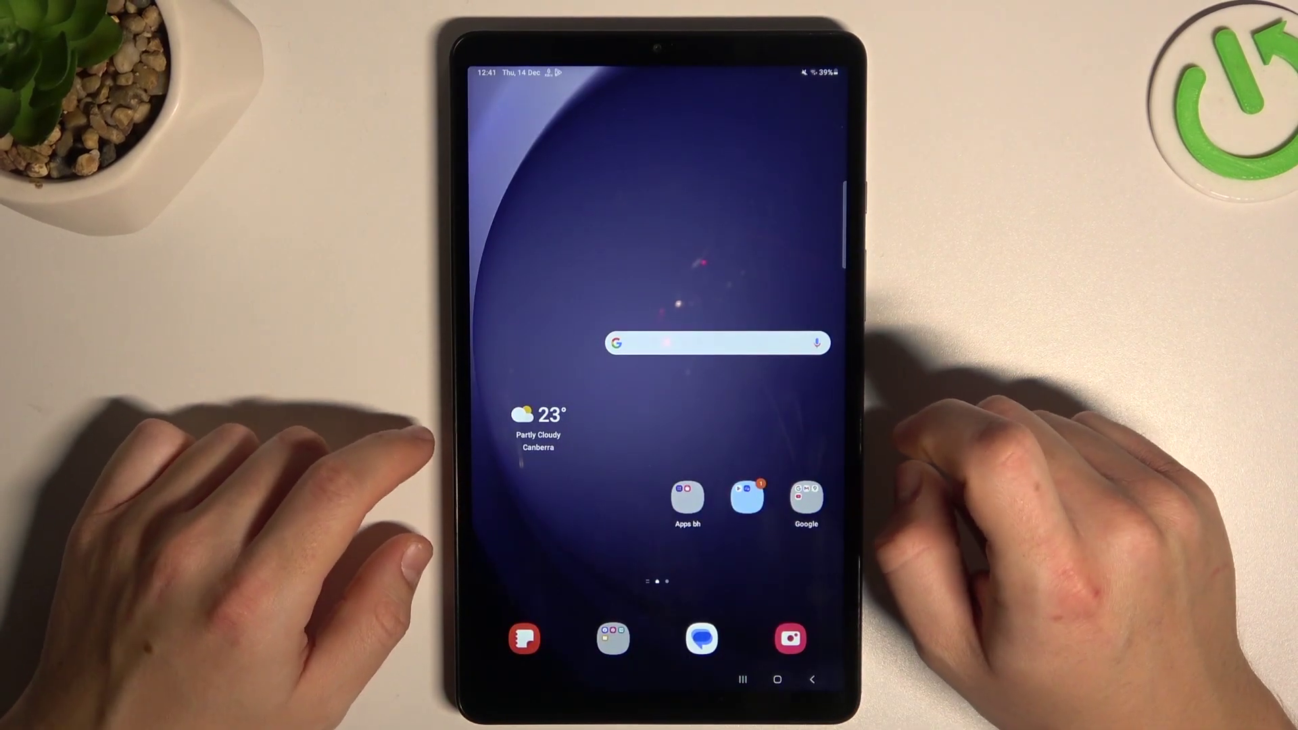
# Find Avast Mobile Security on the second home screen page and launch it
pyautogui.moveTo(802, 446); pyautogui.dragTo(609, 446)
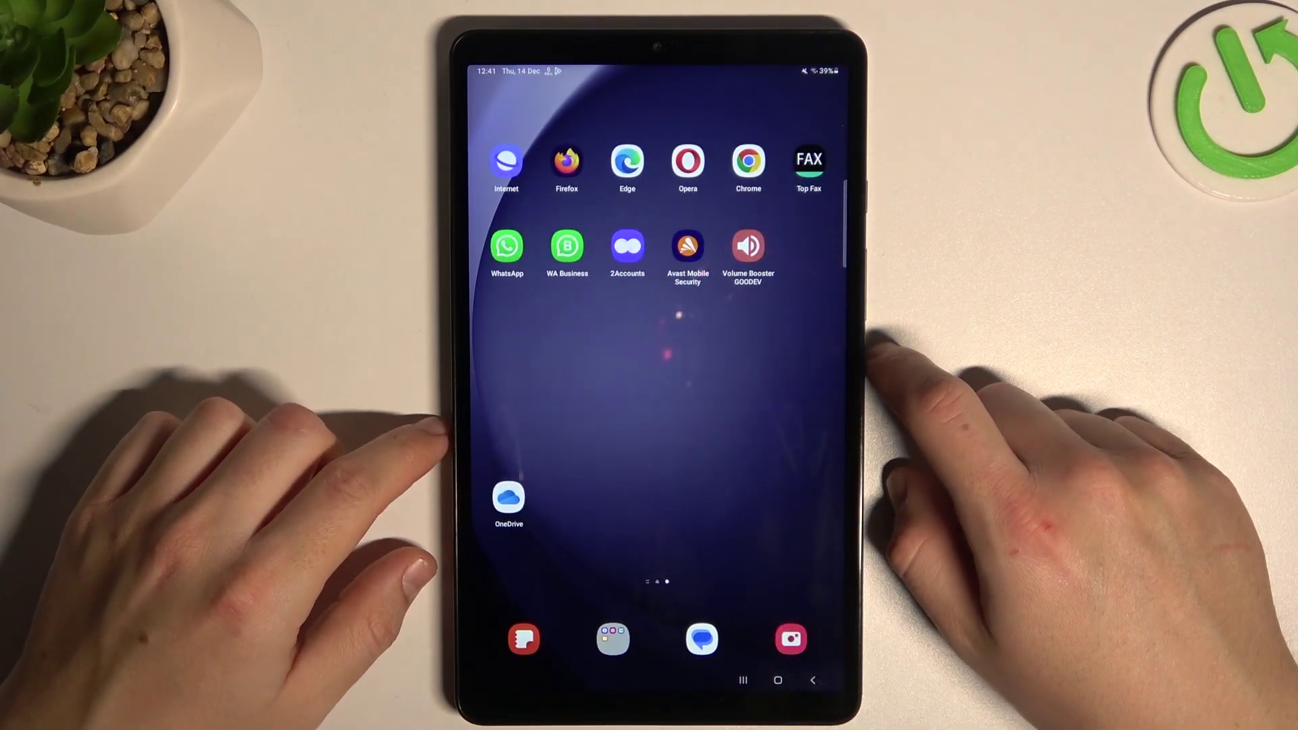
pyautogui.moveTo(792, 365); pyautogui.dragTo(857, 456)
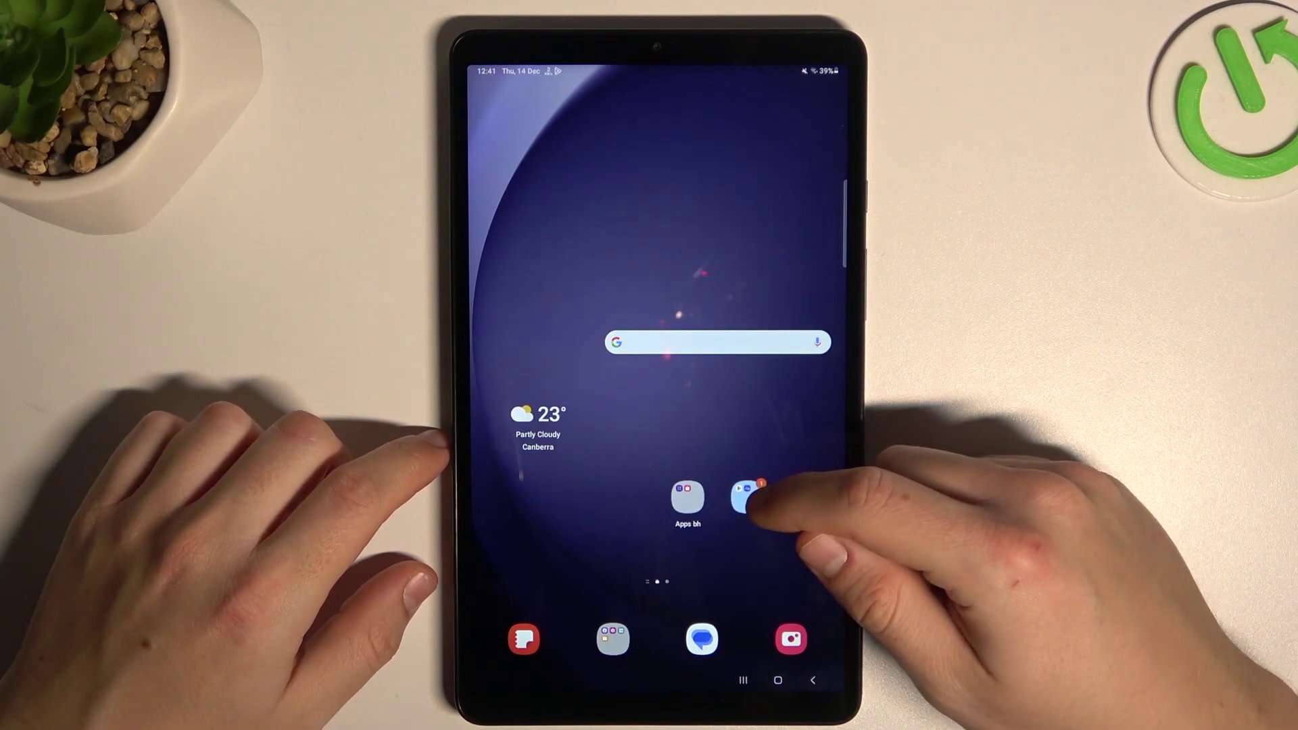
pyautogui.click(808, 492)
pyautogui.click(812, 406)
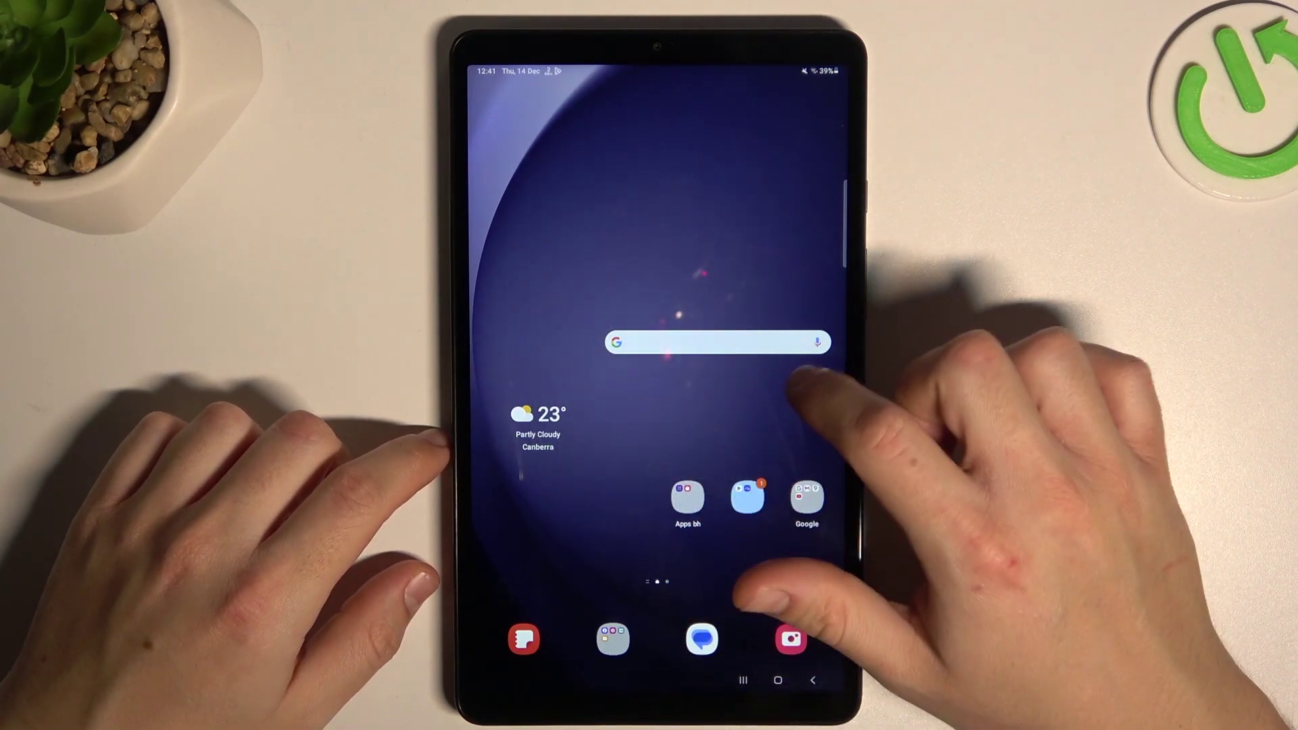
pyautogui.moveTo(822, 350); pyautogui.dragTo(649, 456)
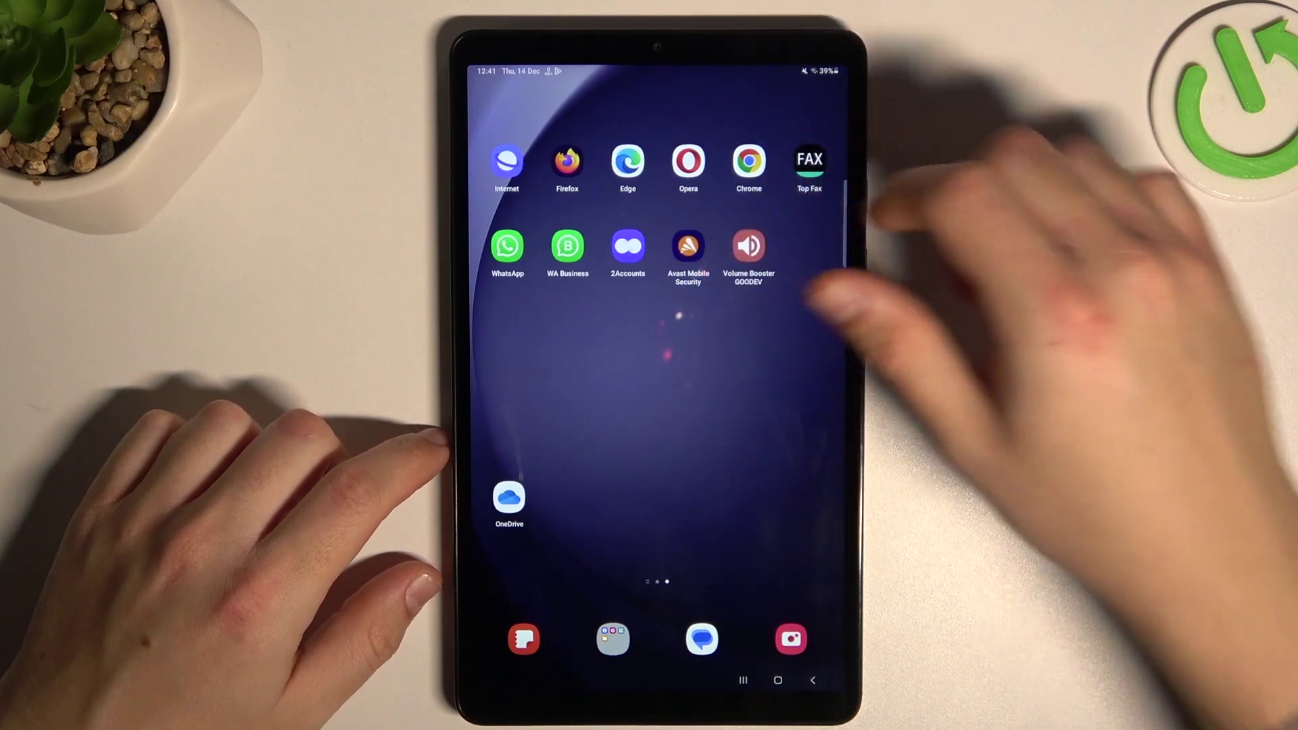
pyautogui.click(688, 246)
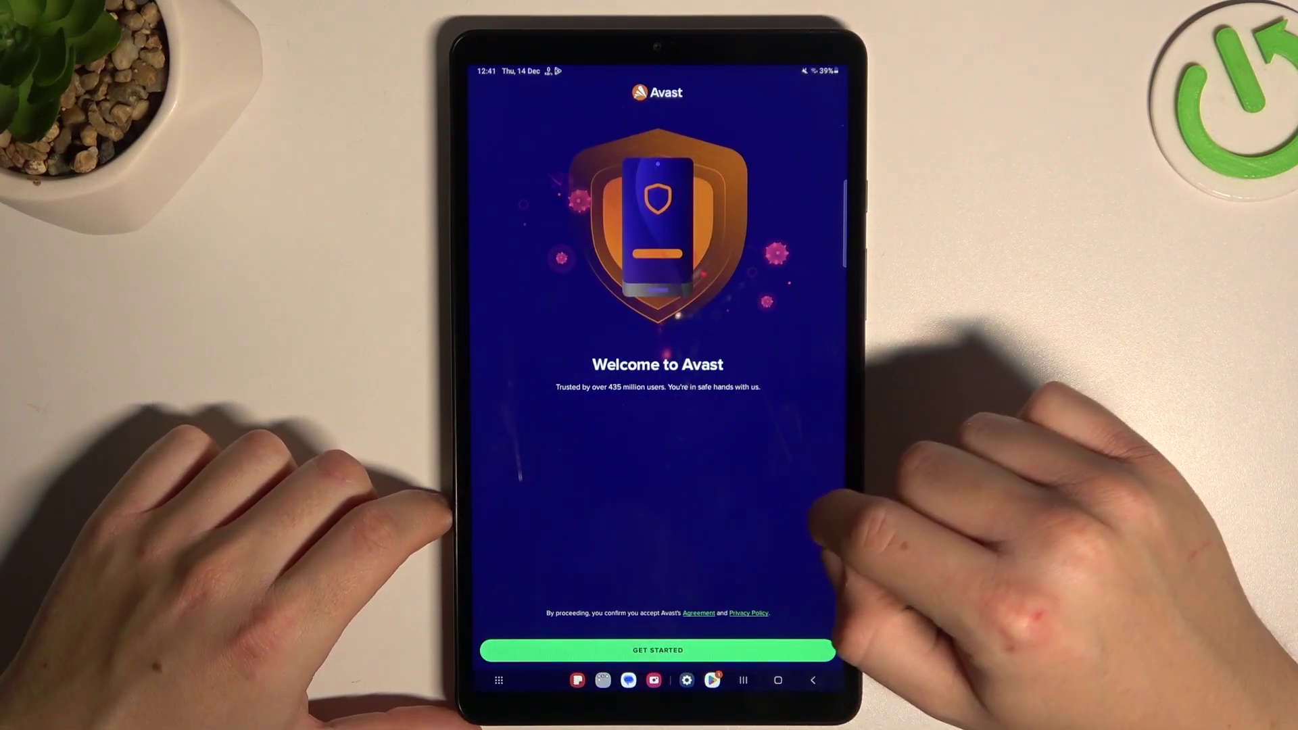
# Complete Avast's welcome setup, allowing notifications and choosing the free version with ads
pyautogui.click(658, 649)
pyautogui.click(820, 84)
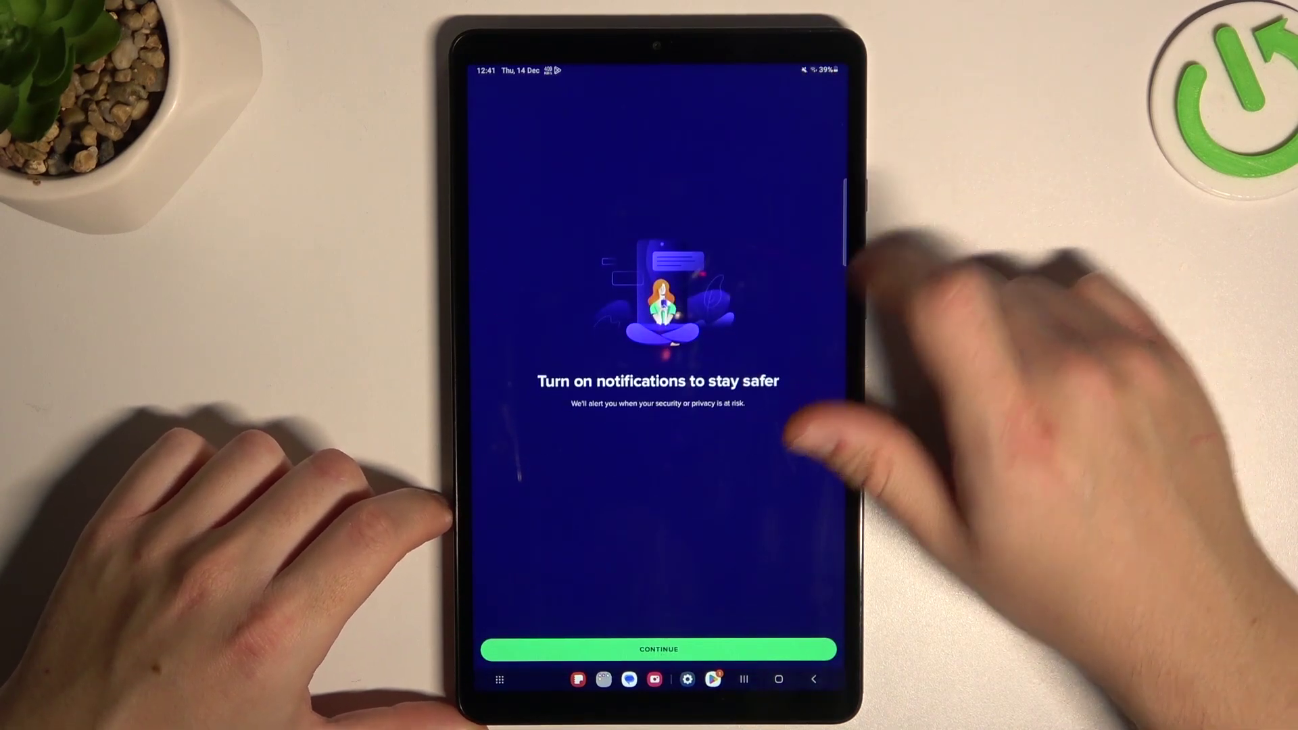
pyautogui.click(657, 650)
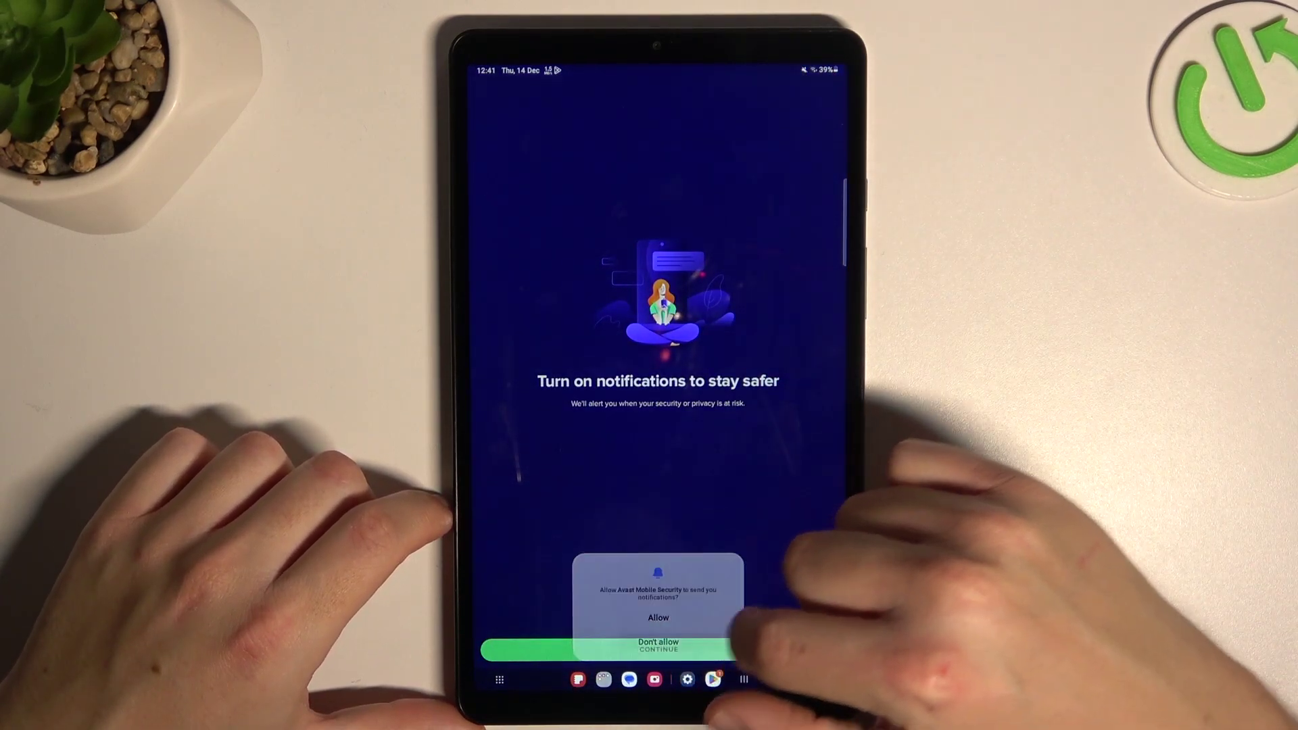
pyautogui.click(658, 618)
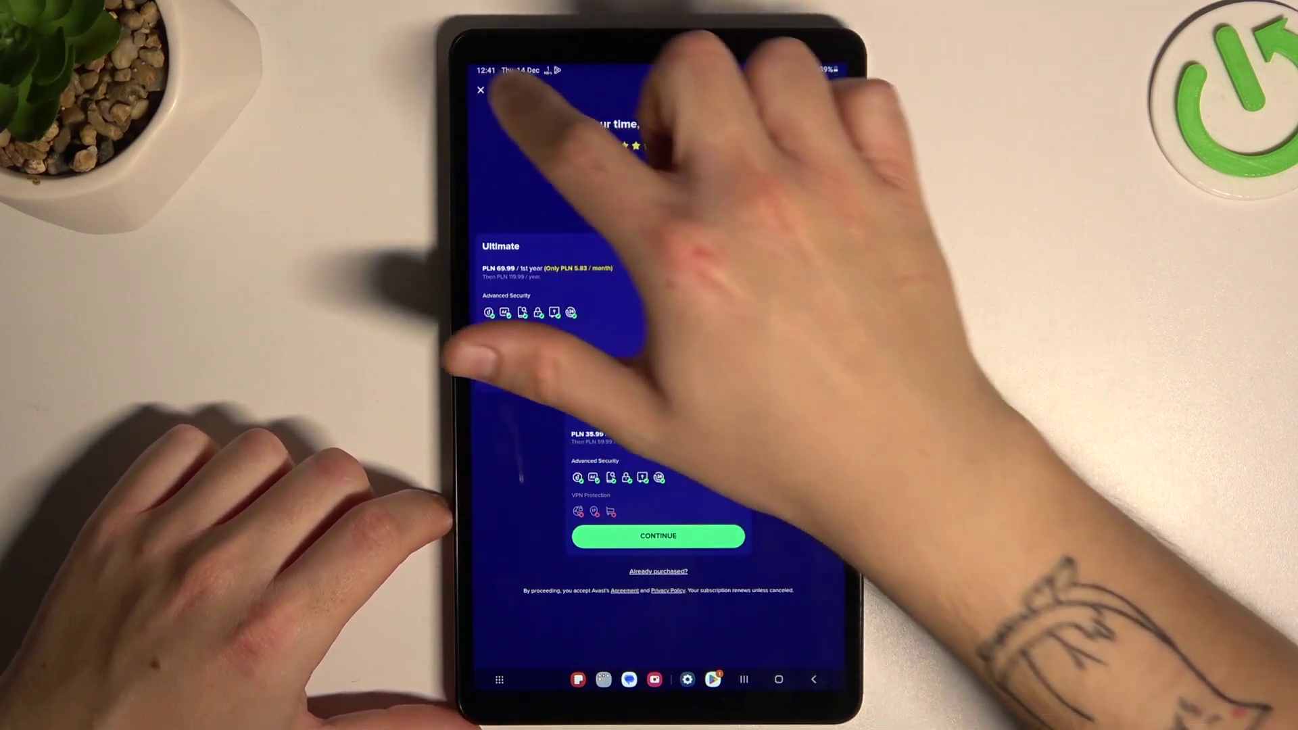
pyautogui.click(481, 89)
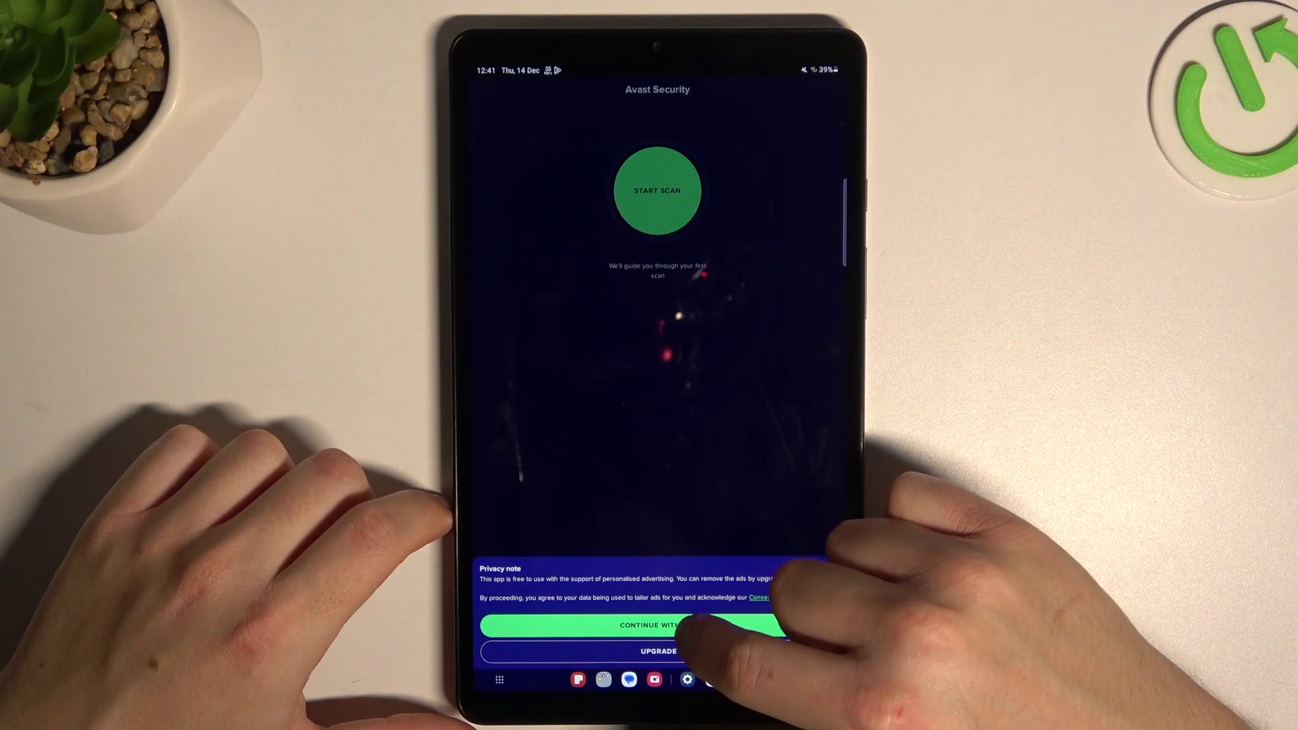
pyautogui.click(649, 625)
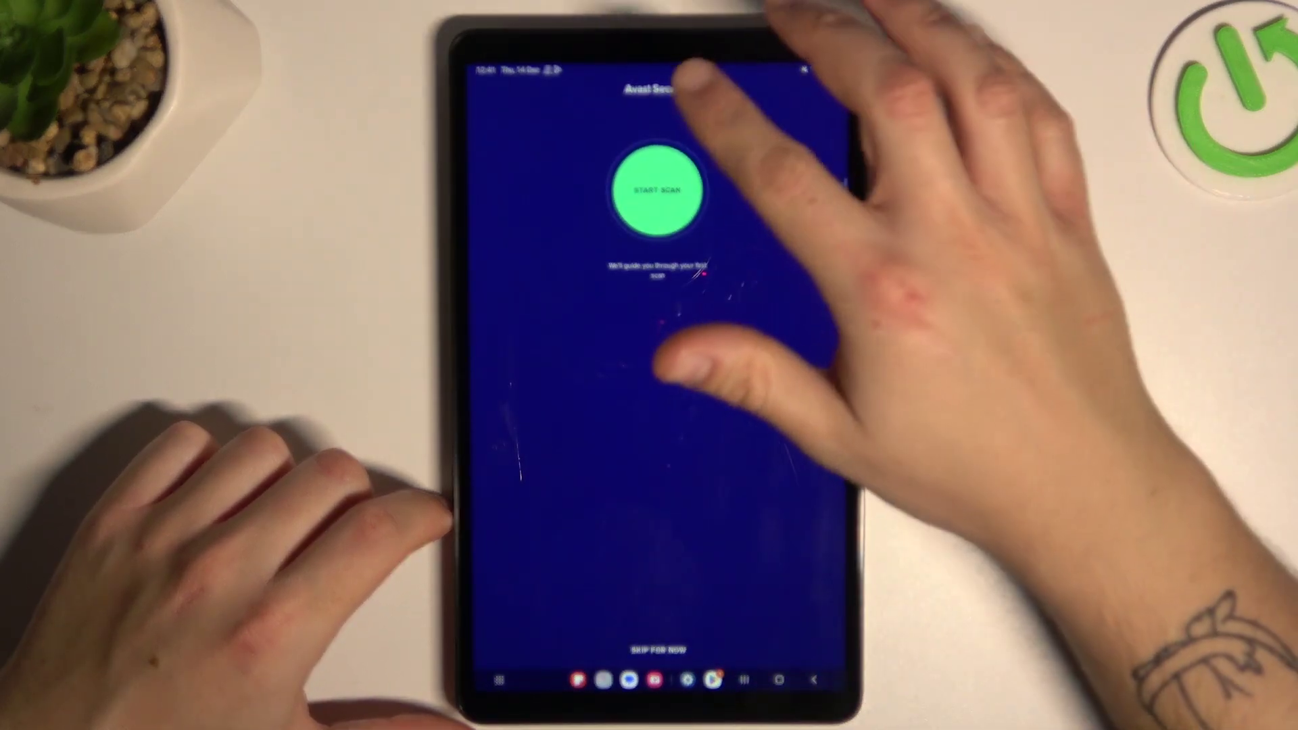
# Start the first Smart Scan and grant Avast access to all files
pyautogui.click(658, 191)
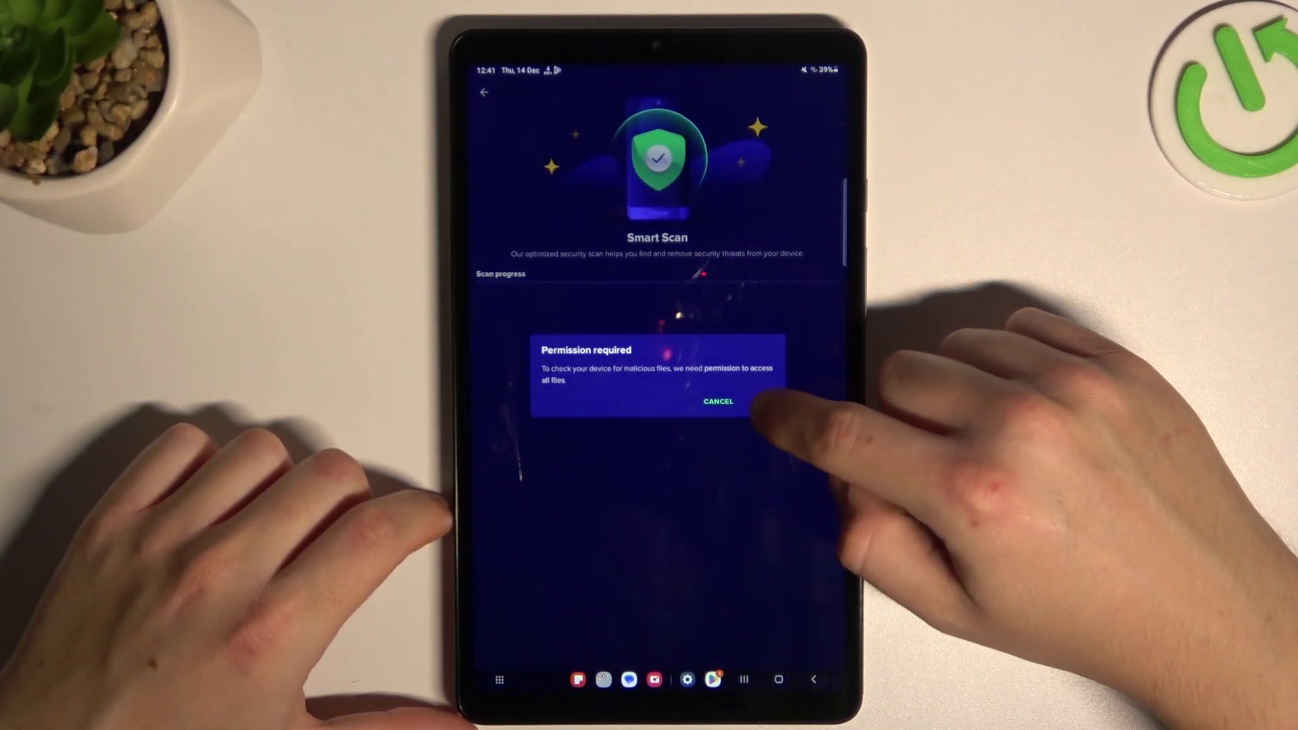
pyautogui.click(760, 402)
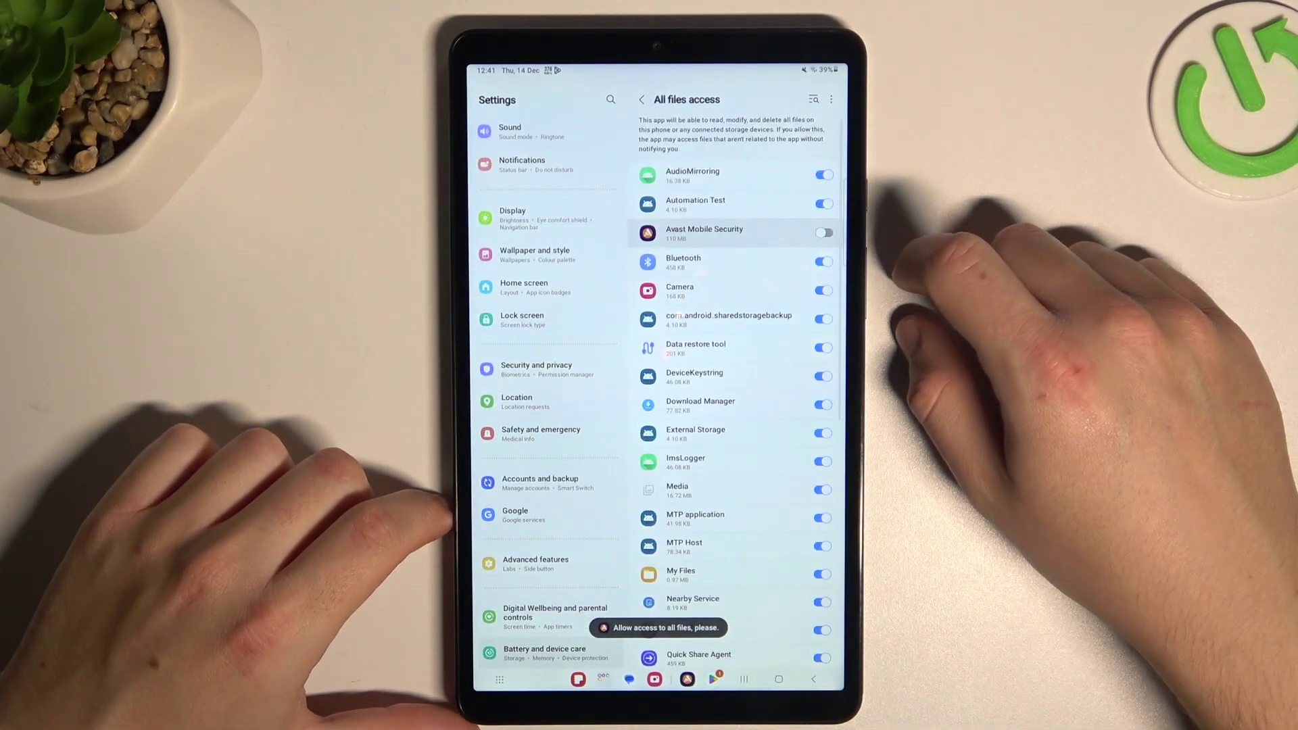
pyautogui.click(824, 232)
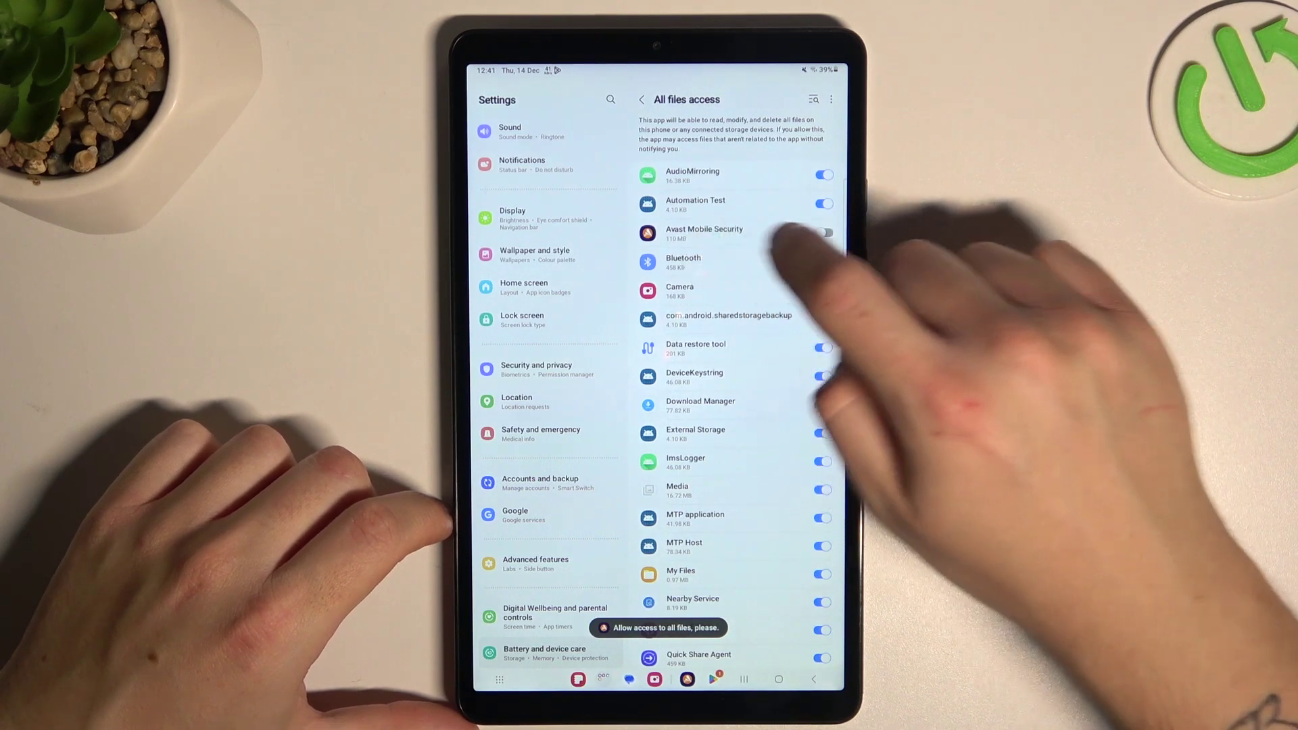
pyautogui.scroll(3, 547, 456)
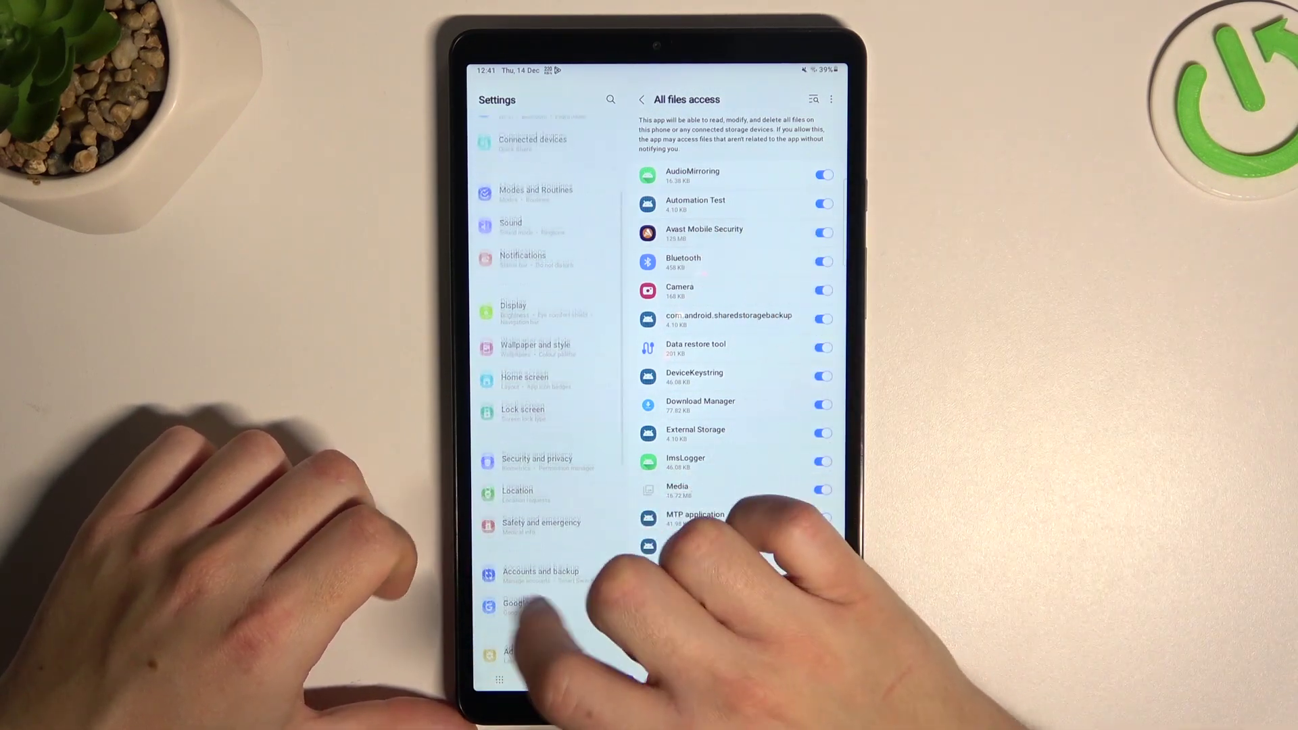
# Return to the Avast Smart Scan screen and let the scan progress
pyautogui.click(813, 678)
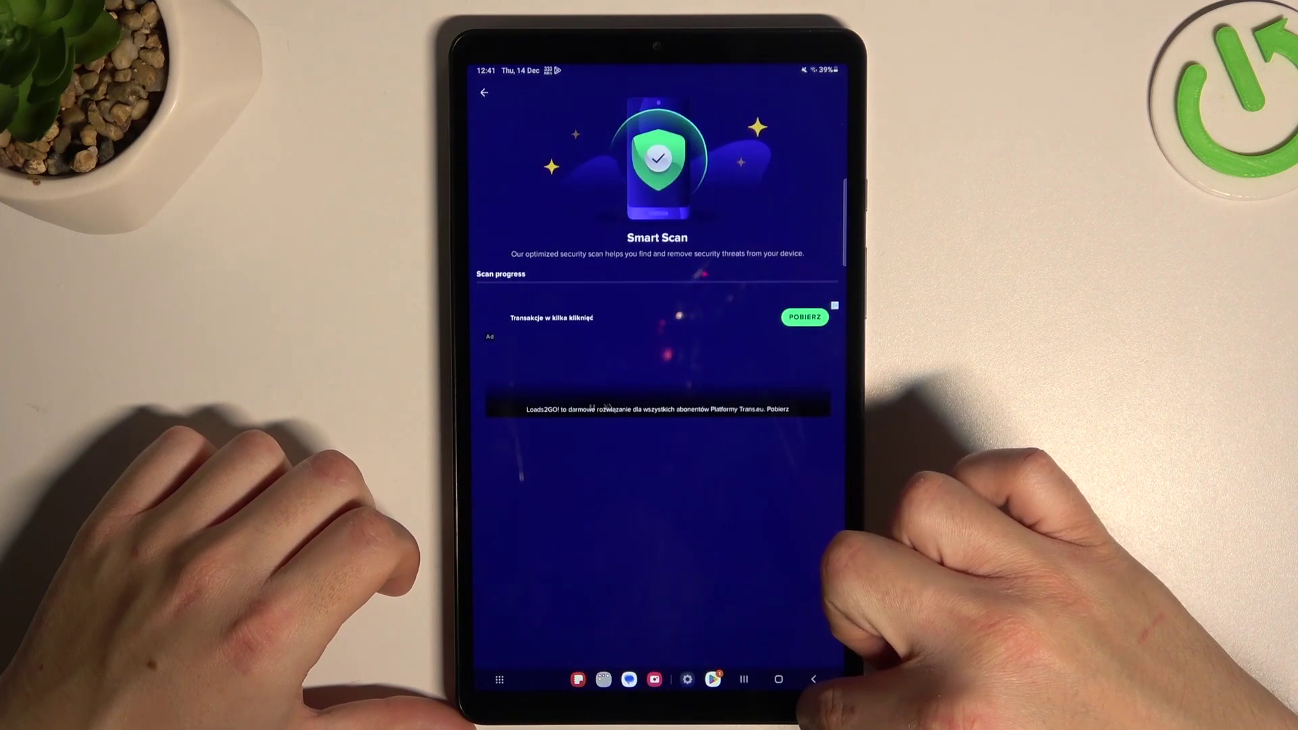